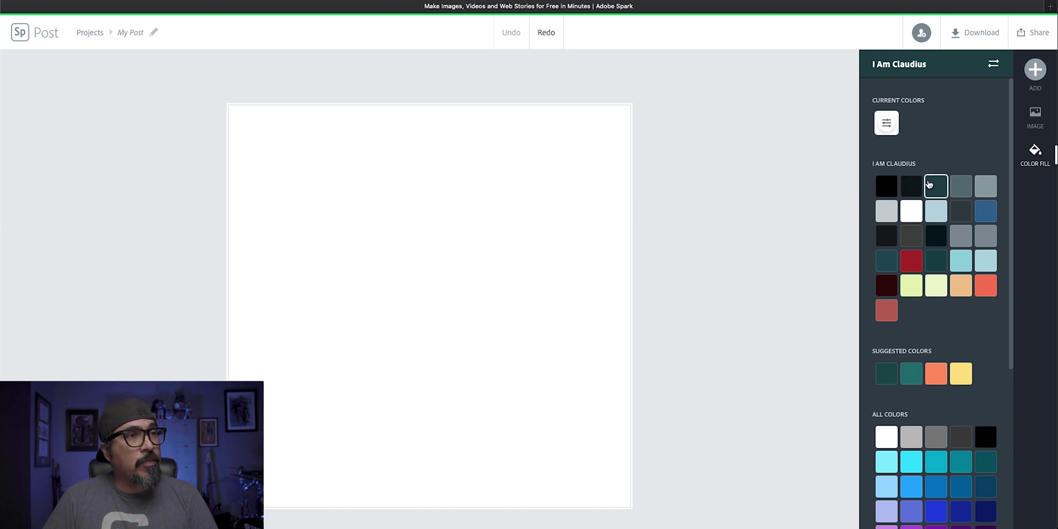
Fill the post background with dark teal and bring up the text templates like Grand Opening.
{"action": "left_click", "coordinate": [936, 186]}
{"action": "left_click", "coordinate": [1039, 75]}
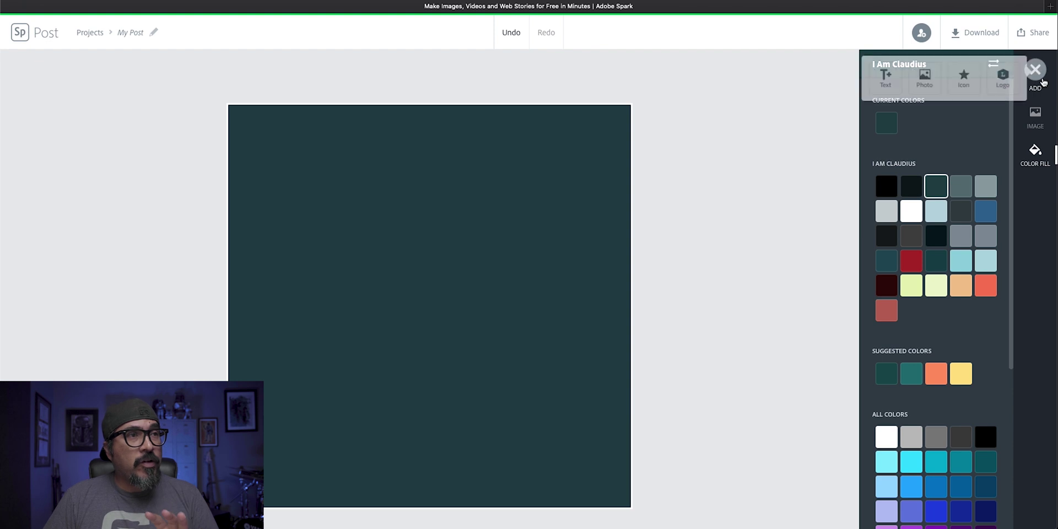
{"action": "left_click", "coordinate": [881, 87]}
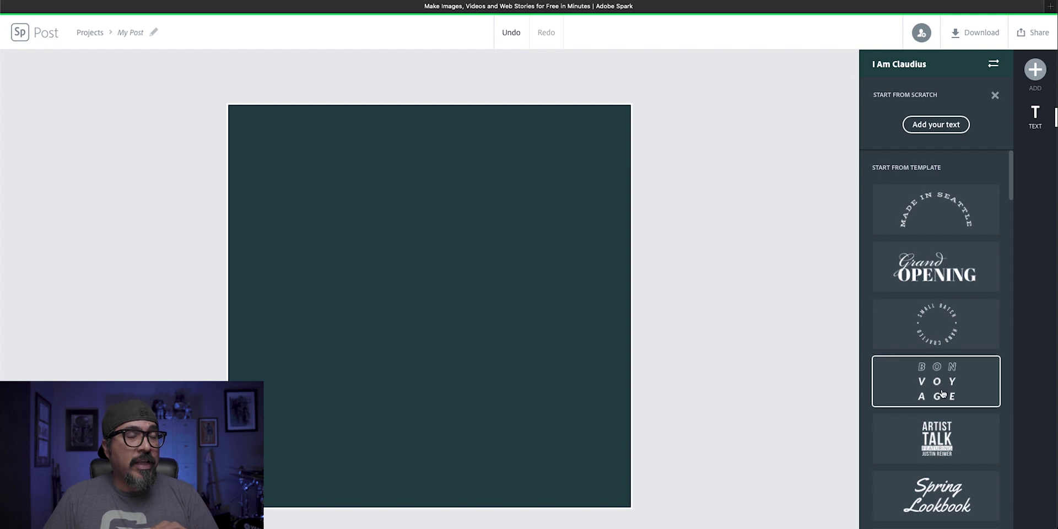
Add the Small Batch circular text, enlarge it, and change its words to 'Welcome to' and 'My Channel'.
{"action": "left_click", "coordinate": [938, 322]}
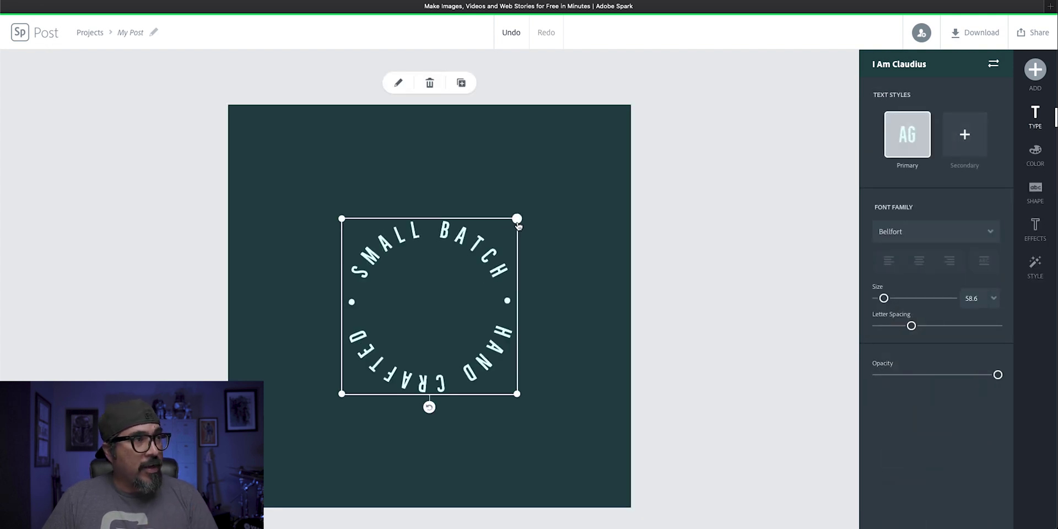
{"action": "left_click_drag", "start_coordinate": [519, 217], "coordinate": [502, 240]}
{"action": "double_click", "coordinate": [487, 239]}
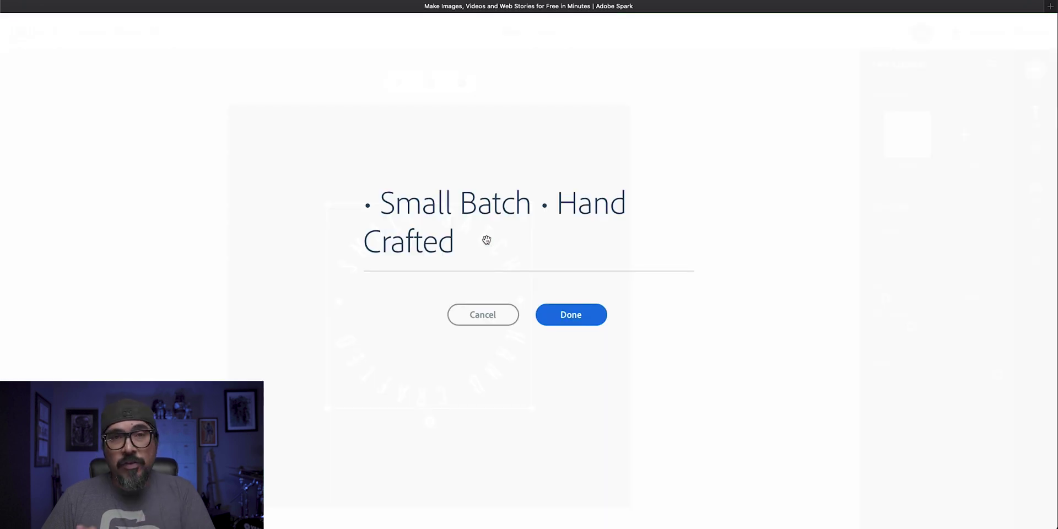
{"action": "left_click_drag", "start_coordinate": [529, 206], "coordinate": [382, 216]}
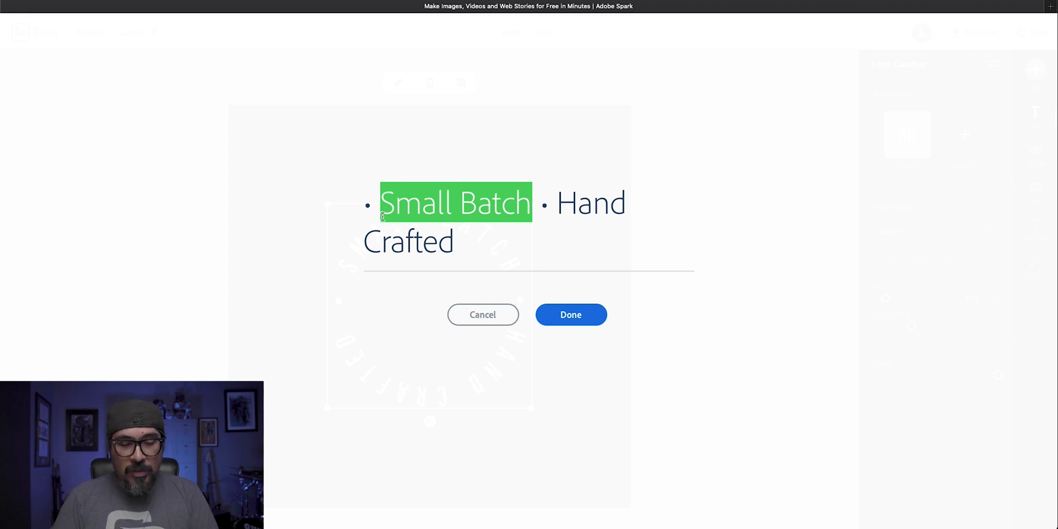
{"action": "type", "text": "Welcome to"}
{"action": "left_click_drag", "start_coordinate": [470, 238], "coordinate": [562, 208]}
{"action": "type", "text": "My Cha"}
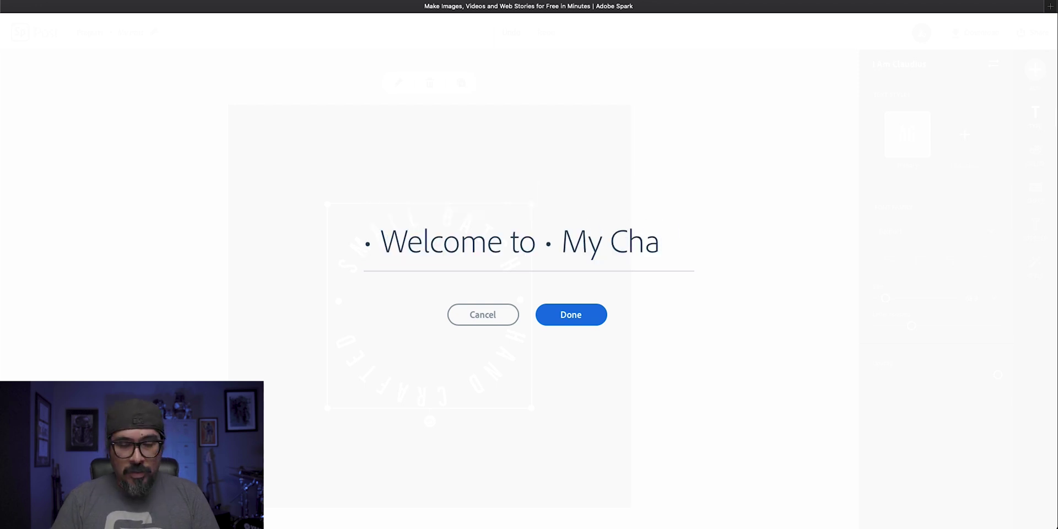
{"action": "type", "text": "nnel"}
{"action": "left_click", "coordinate": [593, 306]}
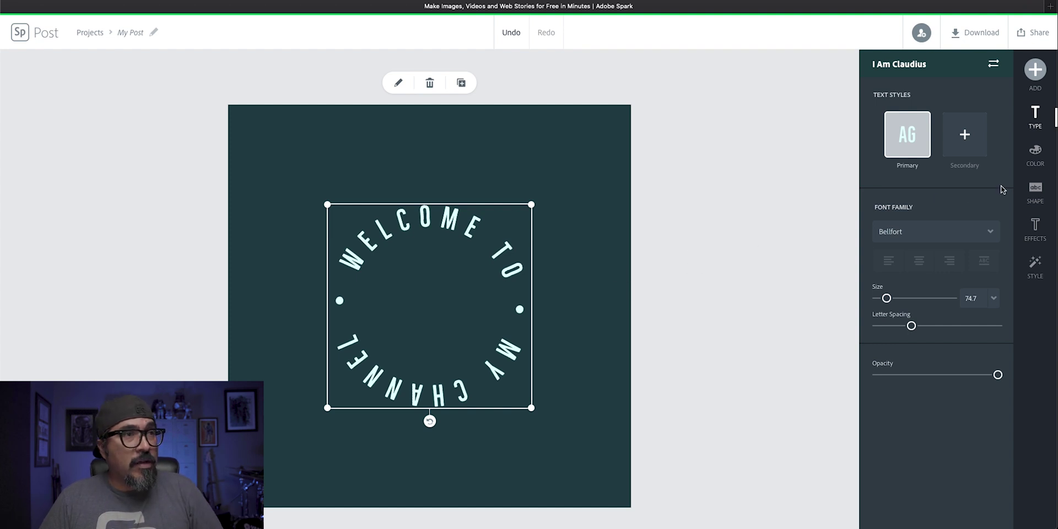
Make the circular text red and search the icons for 'cir'.
{"action": "left_click", "coordinate": [1042, 160]}
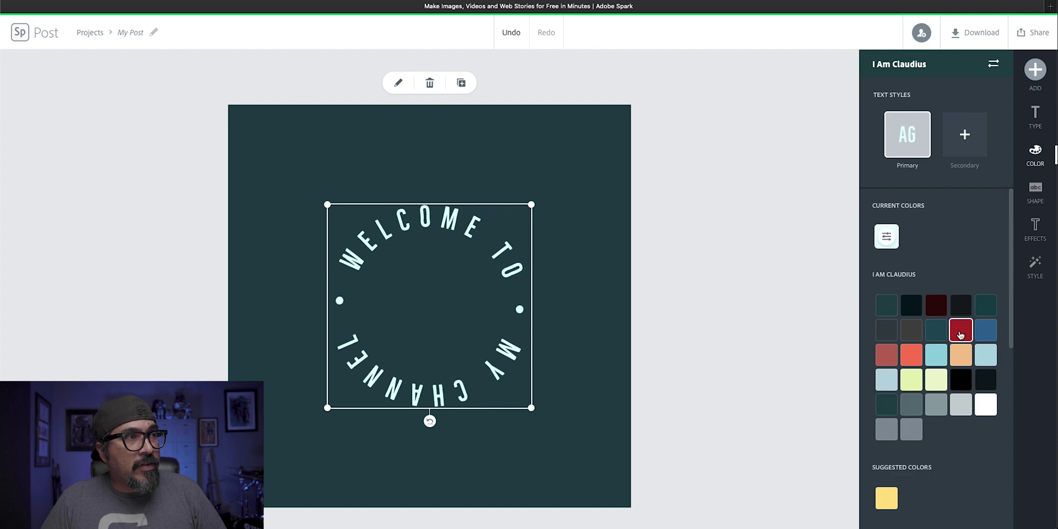
{"action": "left_click", "coordinate": [960, 334]}
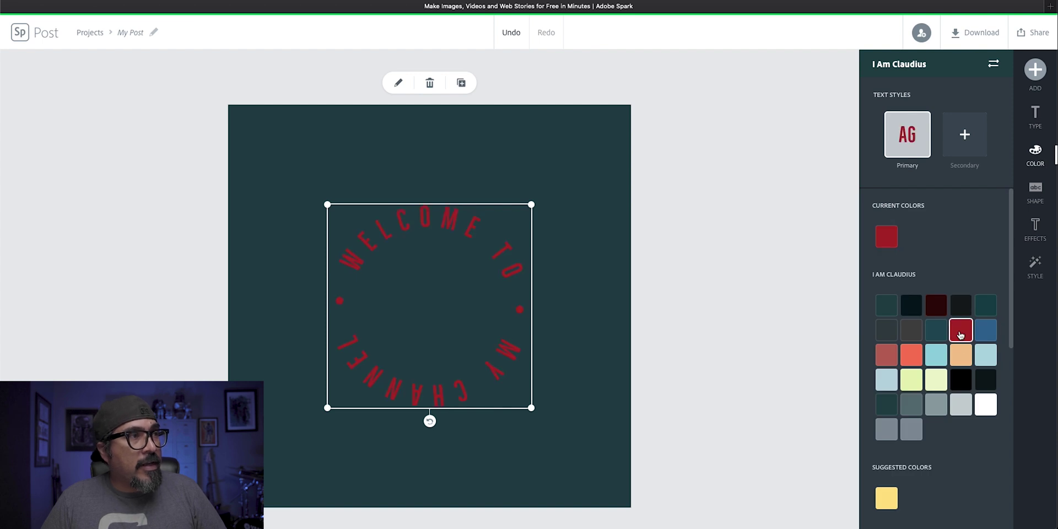
{"action": "left_click", "coordinate": [1035, 70]}
{"action": "left_click", "coordinate": [955, 80]}
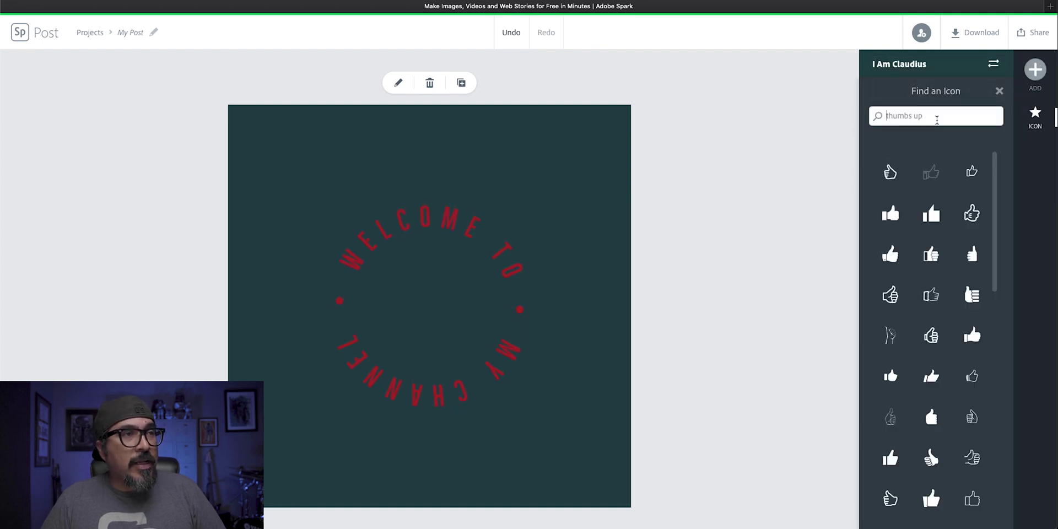
{"action": "left_click_drag", "start_coordinate": [937, 118], "coordinate": [870, 119]}
{"action": "type", "text": "circle"}
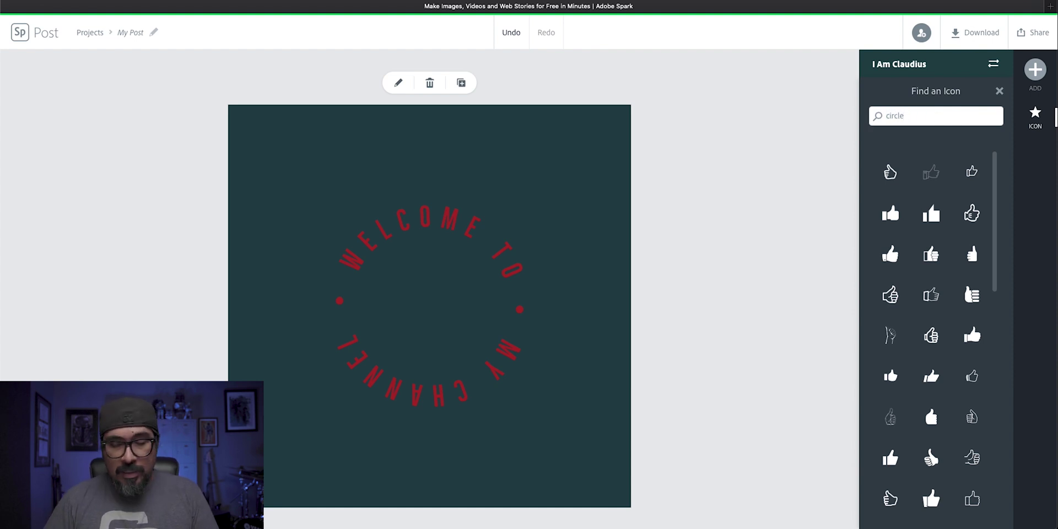
{"action": "key", "text": "Return"}
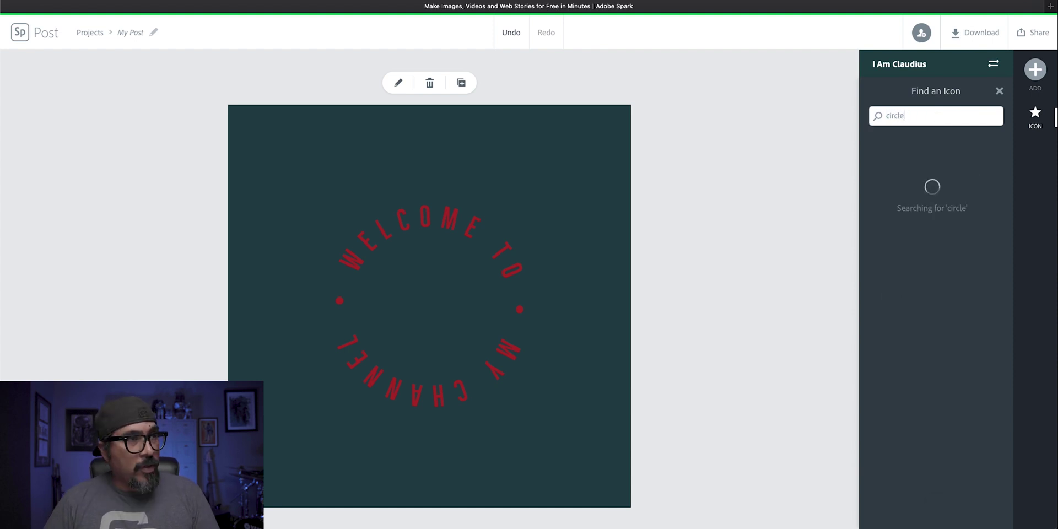
Add the ring icon, centre it behind the circular text, and colour it white.
{"action": "left_click", "coordinate": [931, 173]}
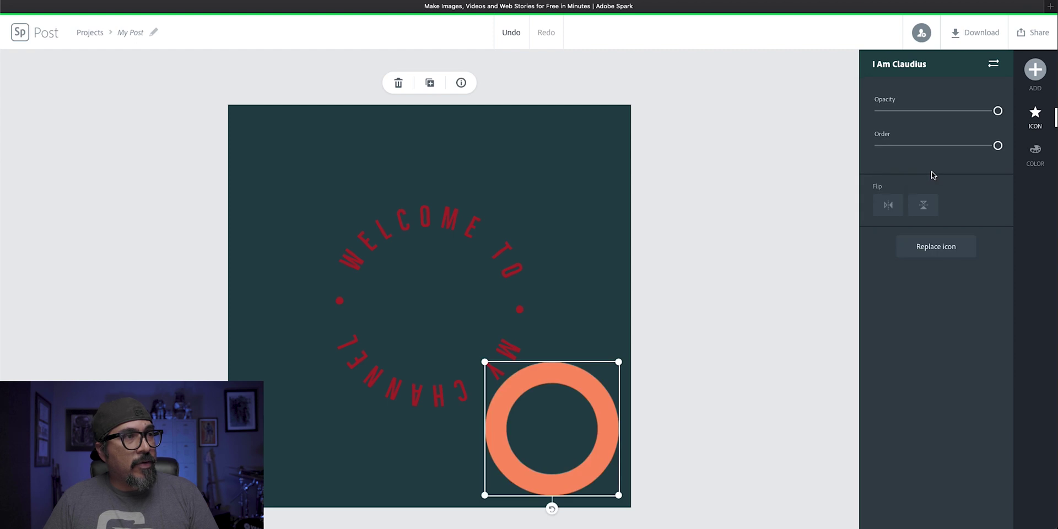
{"action": "left_click_drag", "start_coordinate": [594, 381], "coordinate": [582, 164]}
{"action": "left_click_drag", "start_coordinate": [532, 206], "coordinate": [490, 247]}
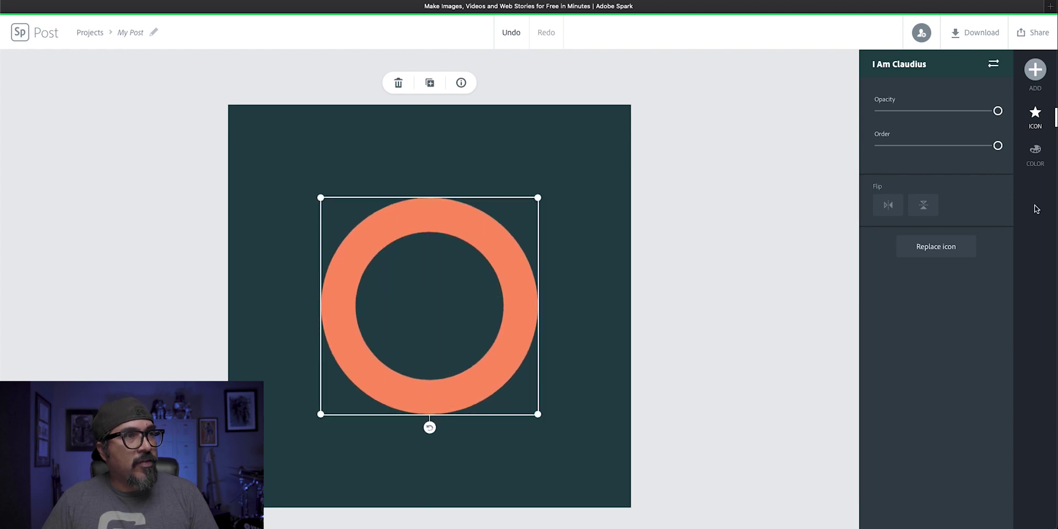
{"action": "left_click_drag", "start_coordinate": [980, 153], "coordinate": [893, 156]}
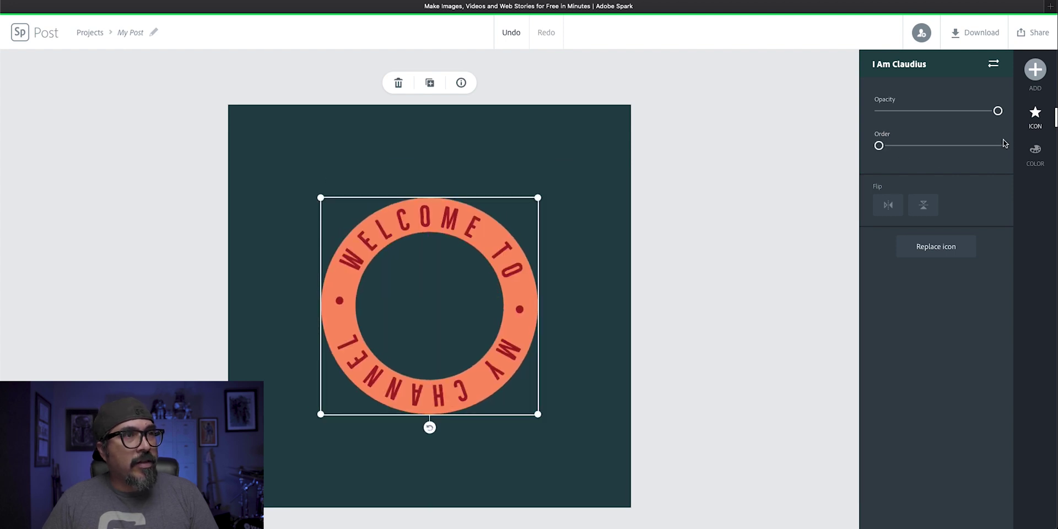
{"action": "left_click", "coordinate": [1036, 151]}
{"action": "left_click", "coordinate": [912, 210]}
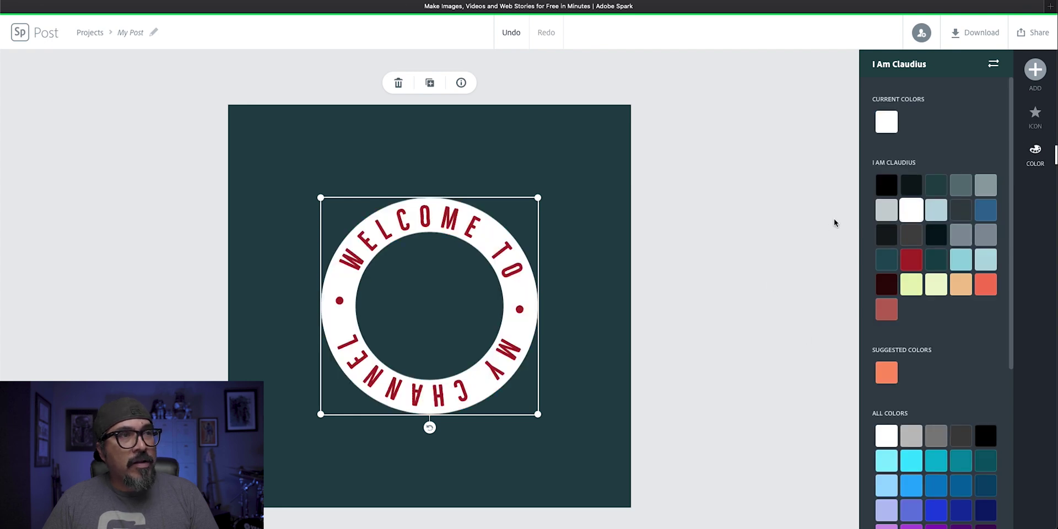
Add the I AM CLAUDIUS logo, centre it inside the ring, and save the post.
{"action": "left_click", "coordinate": [1038, 82]}
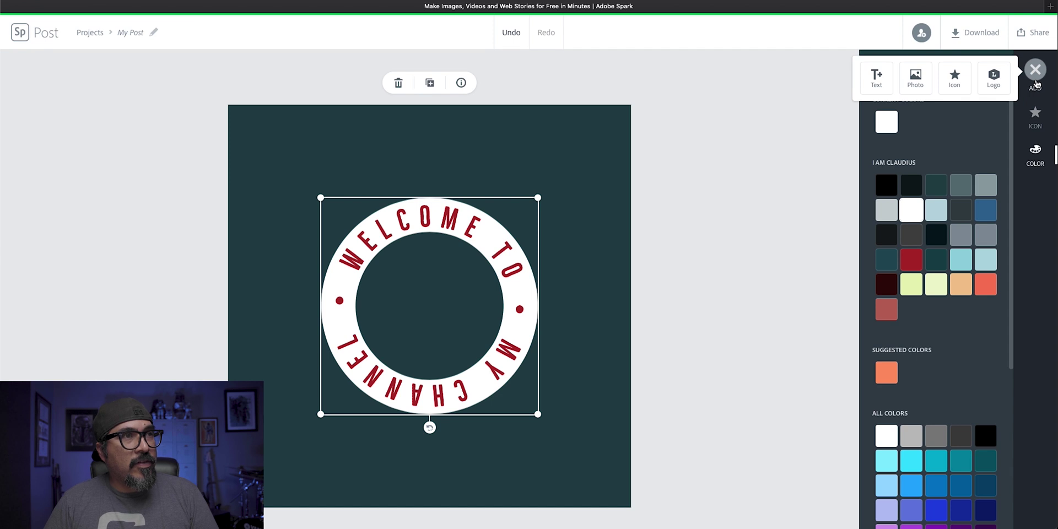
{"action": "left_click", "coordinate": [1006, 90]}
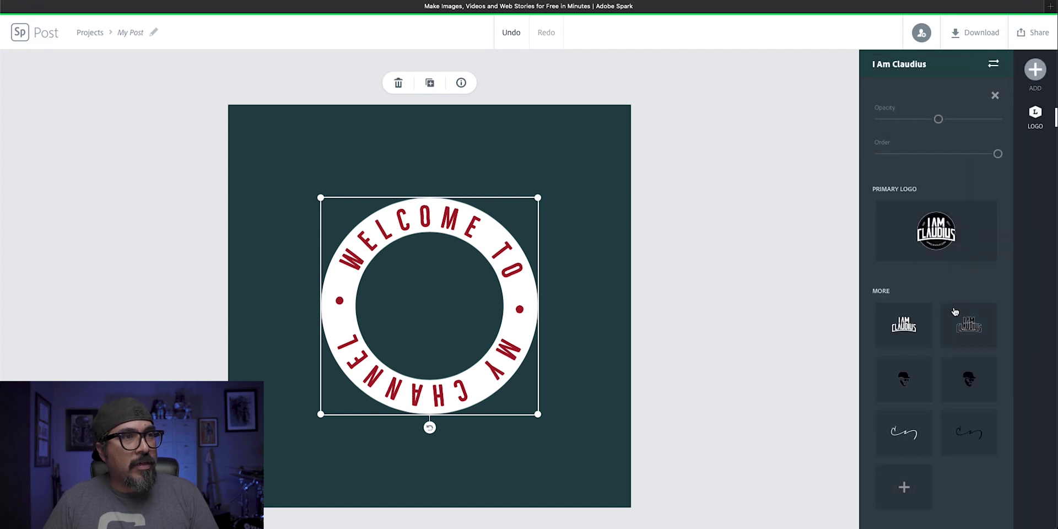
{"action": "left_click", "coordinate": [919, 322]}
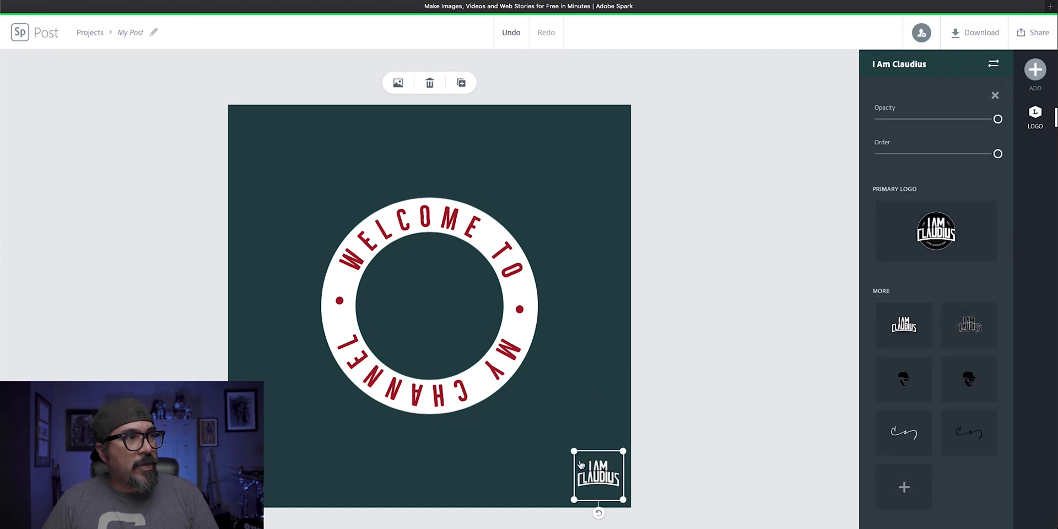
{"action": "left_click_drag", "start_coordinate": [581, 465], "coordinate": [491, 245]}
{"action": "left_click_drag", "start_coordinate": [453, 286], "coordinate": [449, 296]}
{"action": "left_click", "coordinate": [645, 273]}
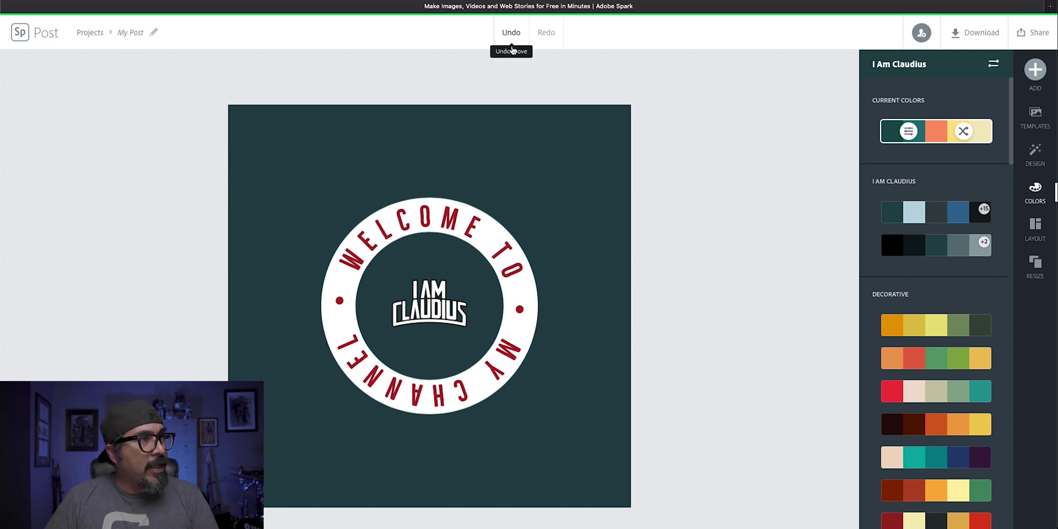
{"action": "left_click", "coordinate": [86, 33]}
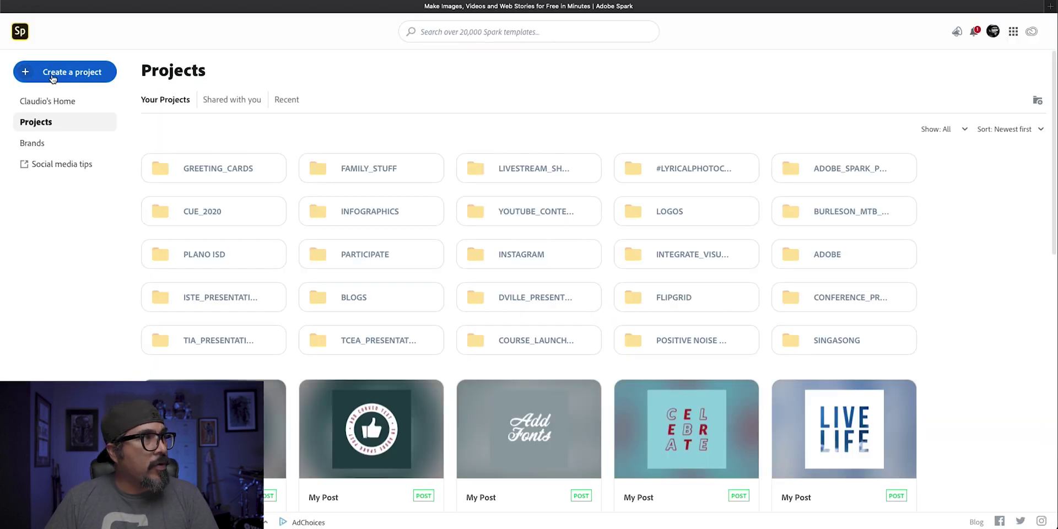
Create a new custom-size graphic using the Instagram social post size.
{"action": "left_click", "coordinate": [53, 77]}
{"action": "left_click", "coordinate": [82, 236]}
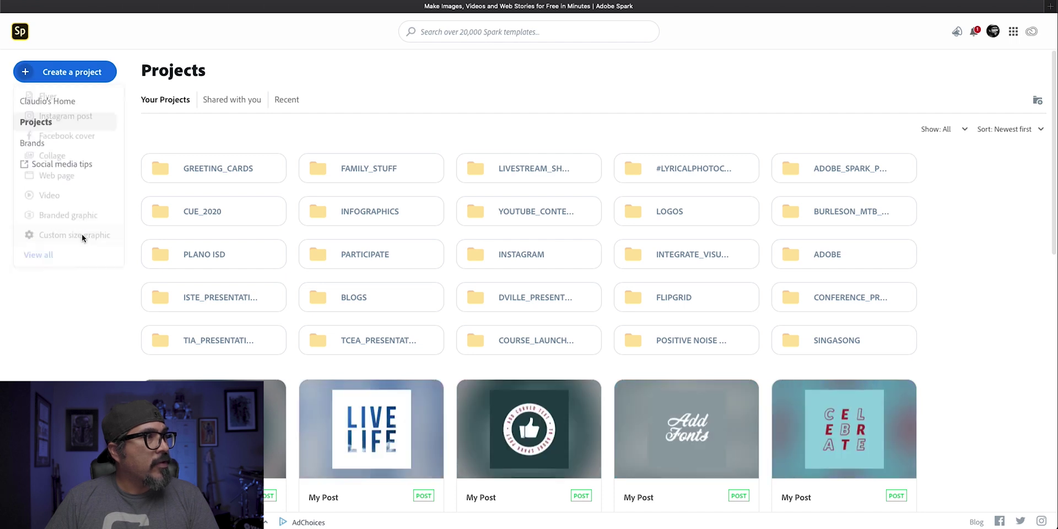
{"action": "left_click", "coordinate": [438, 217]}
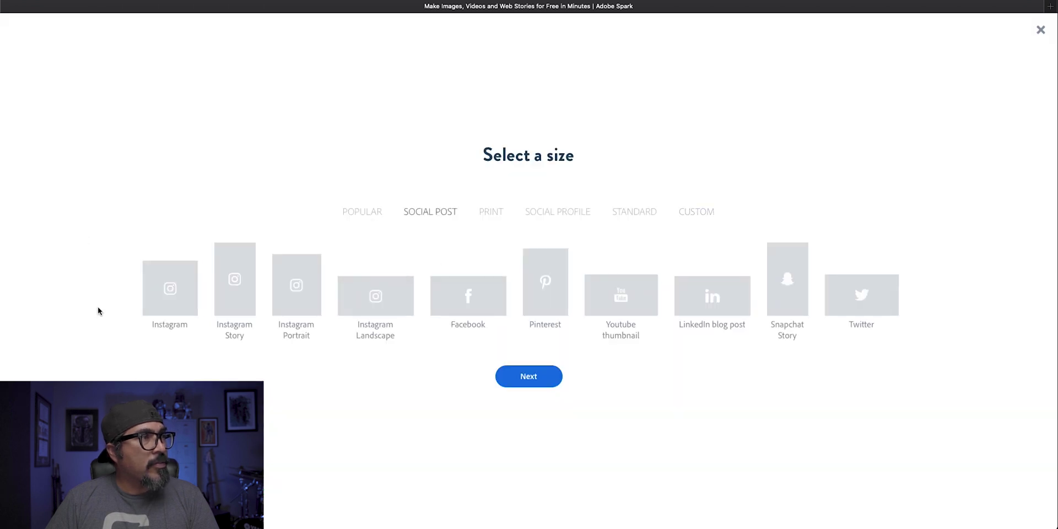
{"action": "left_click", "coordinate": [169, 288]}
{"action": "left_click", "coordinate": [530, 377]}
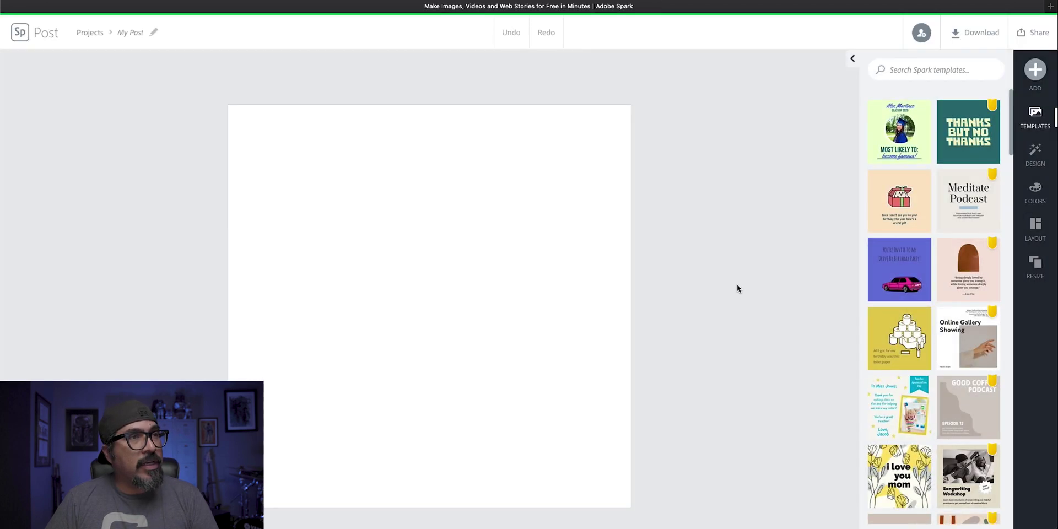
Fill the new canvas light blue and add the Bon Voyage text template.
{"action": "left_click", "coordinate": [583, 300]}
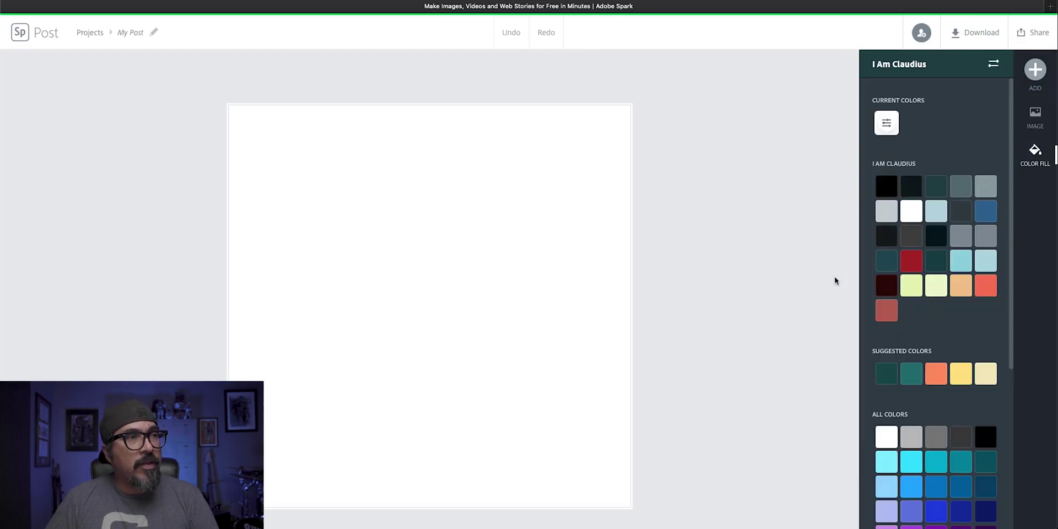
{"action": "left_click", "coordinate": [962, 266]}
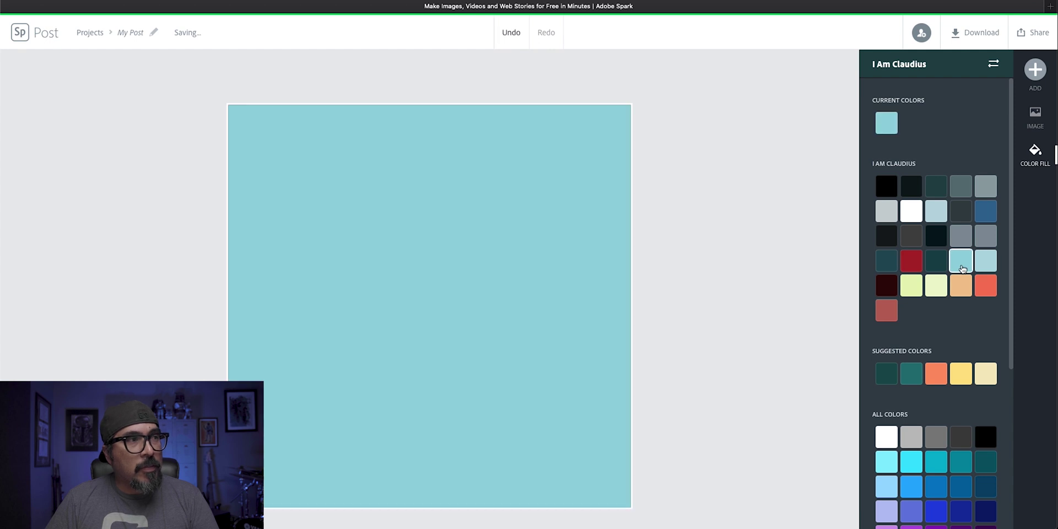
{"action": "left_click", "coordinate": [1034, 66]}
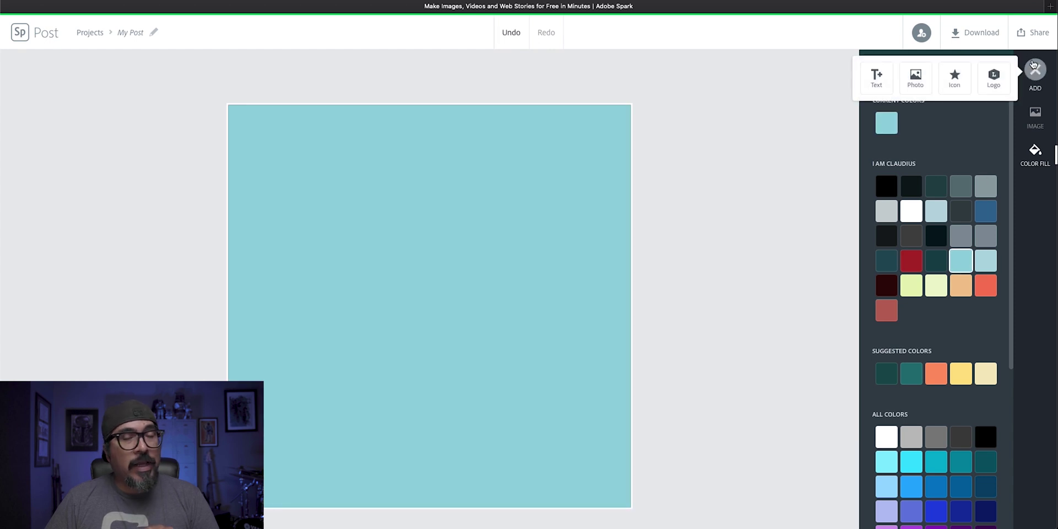
{"action": "left_click", "coordinate": [876, 78]}
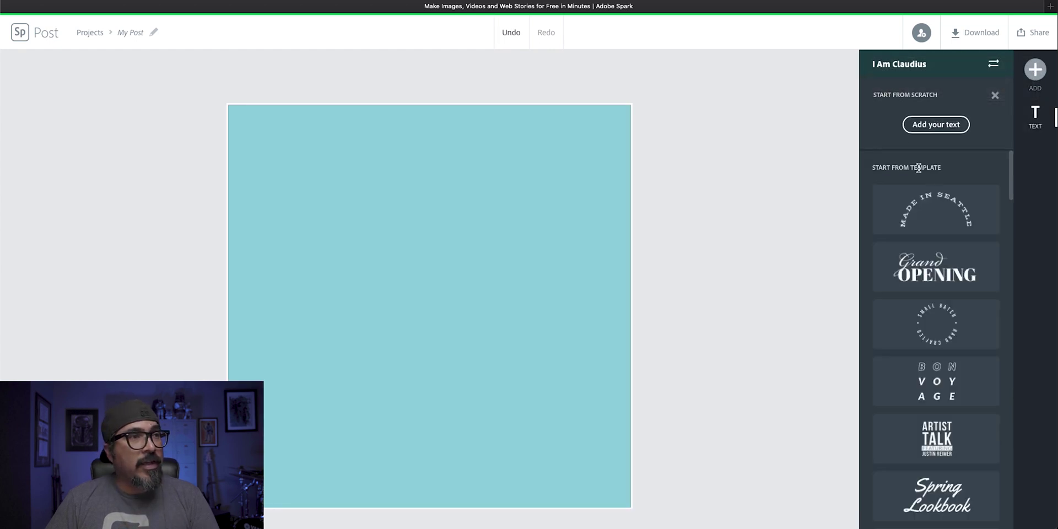
{"action": "left_click", "coordinate": [946, 397]}
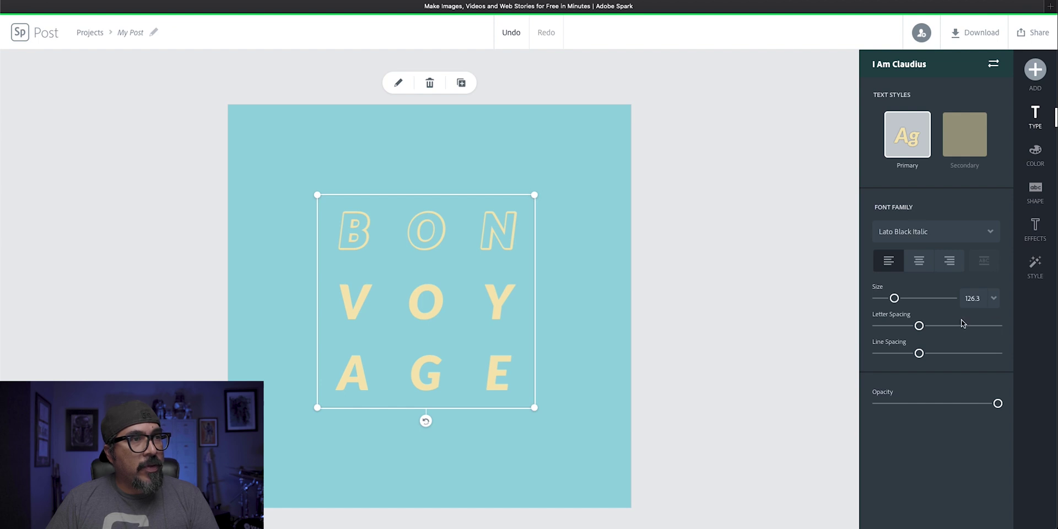
Tighten the letter and line spacing, enlarge and centre the text, and change it to 'celebrate'.
{"action": "left_click_drag", "start_coordinate": [919, 326], "coordinate": [895, 354]}
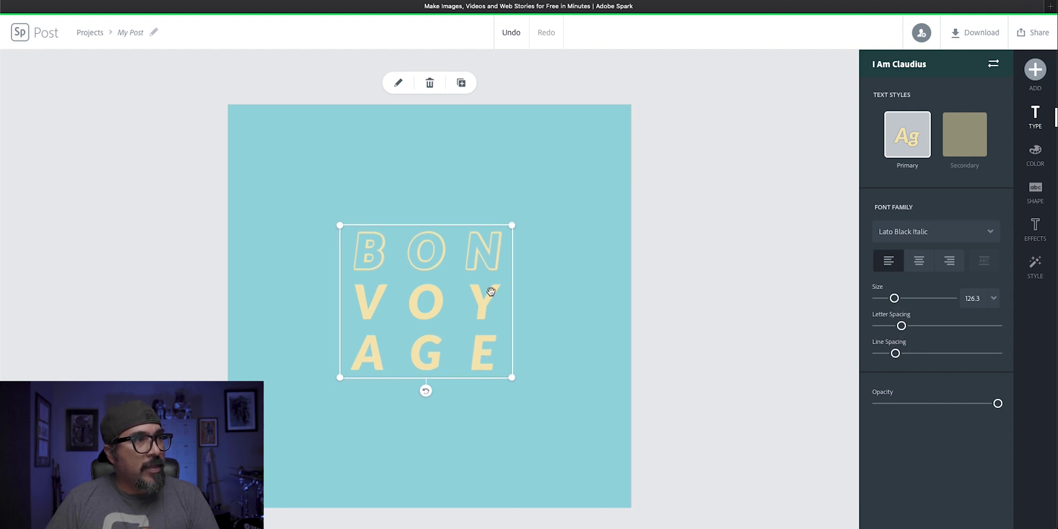
{"action": "left_click_drag", "start_coordinate": [511, 226], "coordinate": [575, 146]}
{"action": "left_click_drag", "start_coordinate": [550, 192], "coordinate": [357, 229]}
{"action": "double_click", "coordinate": [515, 229]}
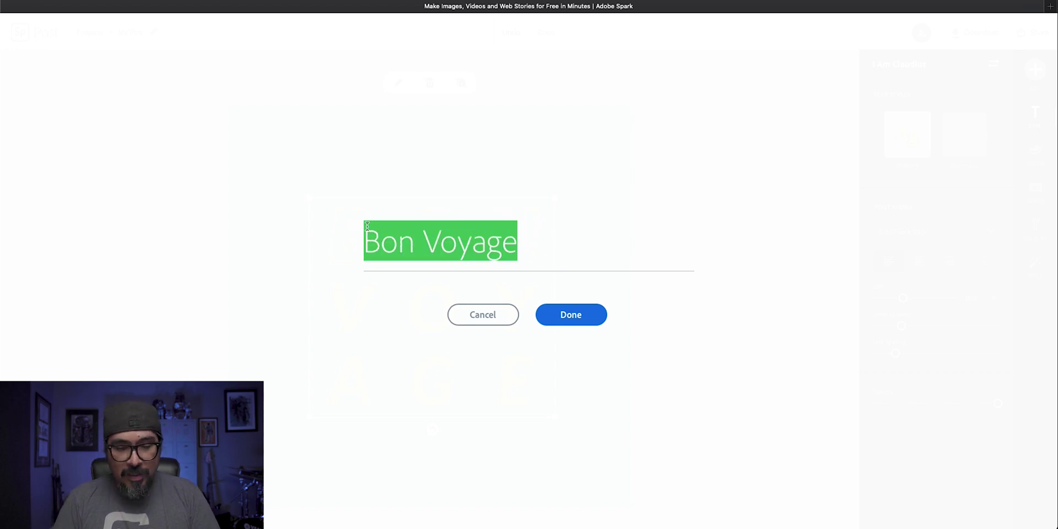
{"action": "type", "text": "celebrate"}
{"action": "left_click", "coordinate": [556, 315]}
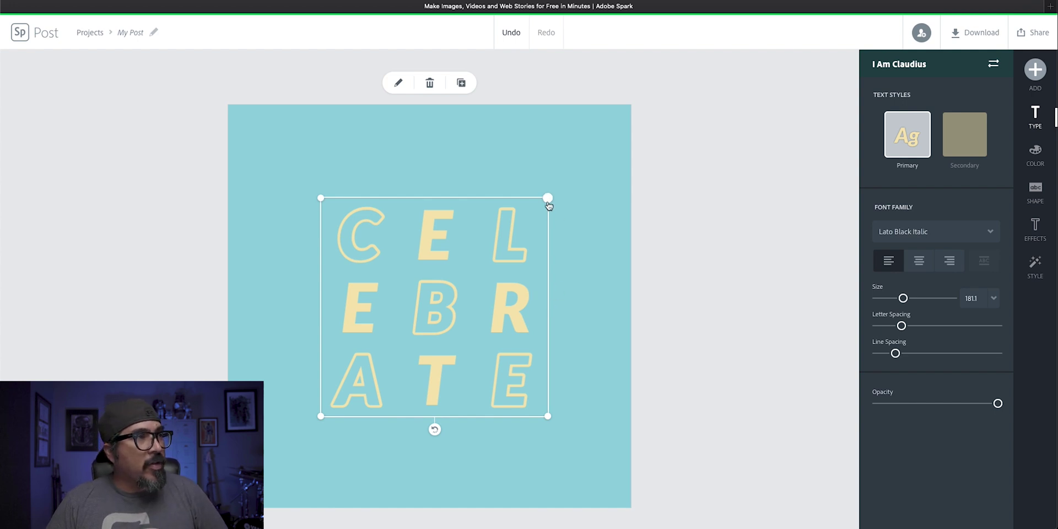
Enlarge and recentre CELEBRATE, and make both outlined and solid letters dark red.
{"action": "left_click_drag", "start_coordinate": [549, 199], "coordinate": [584, 179]}
{"action": "left_click_drag", "start_coordinate": [558, 203], "coordinate": [541, 216]}
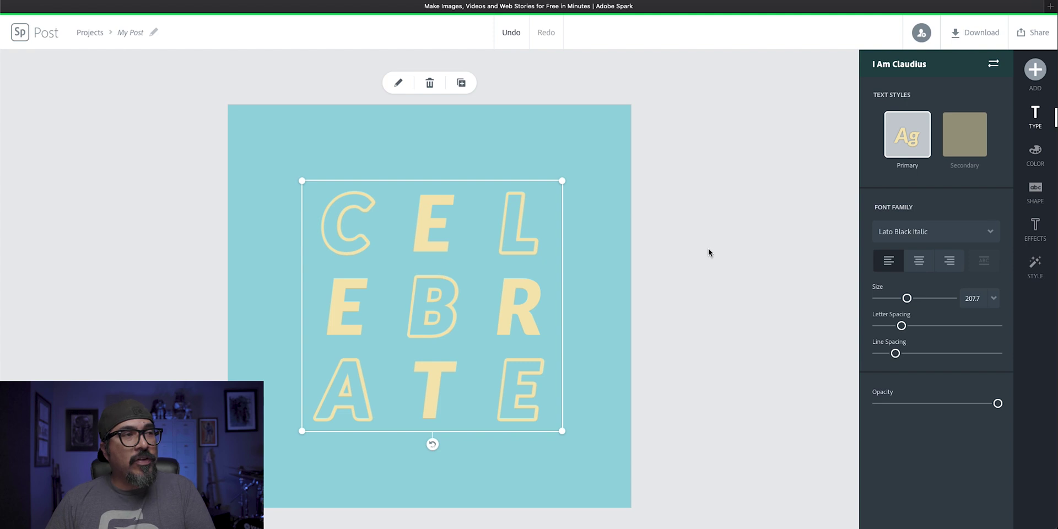
{"action": "left_click", "coordinate": [1036, 156]}
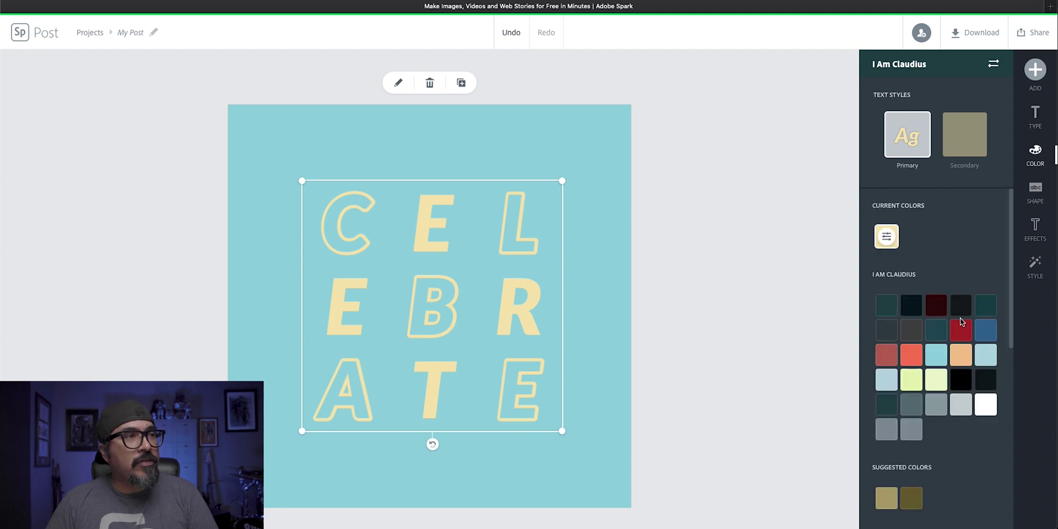
{"action": "left_click", "coordinate": [960, 329]}
{"action": "left_click", "coordinate": [965, 148]}
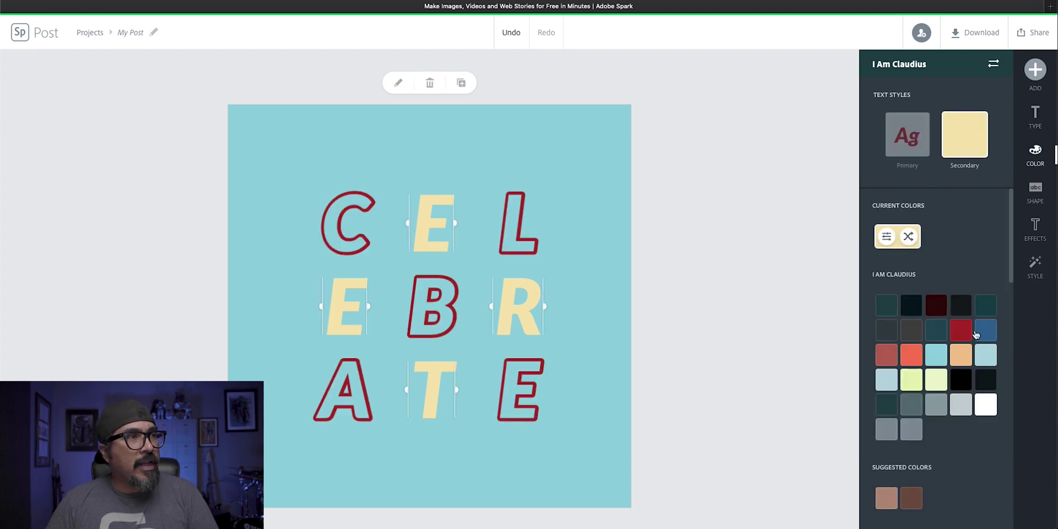
{"action": "left_click", "coordinate": [956, 336]}
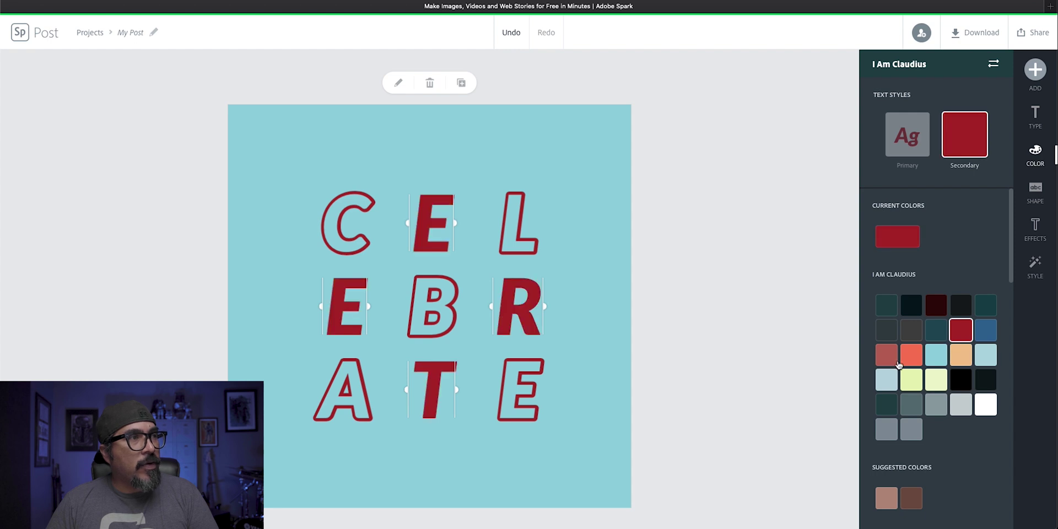
{"action": "left_click", "coordinate": [727, 373]}
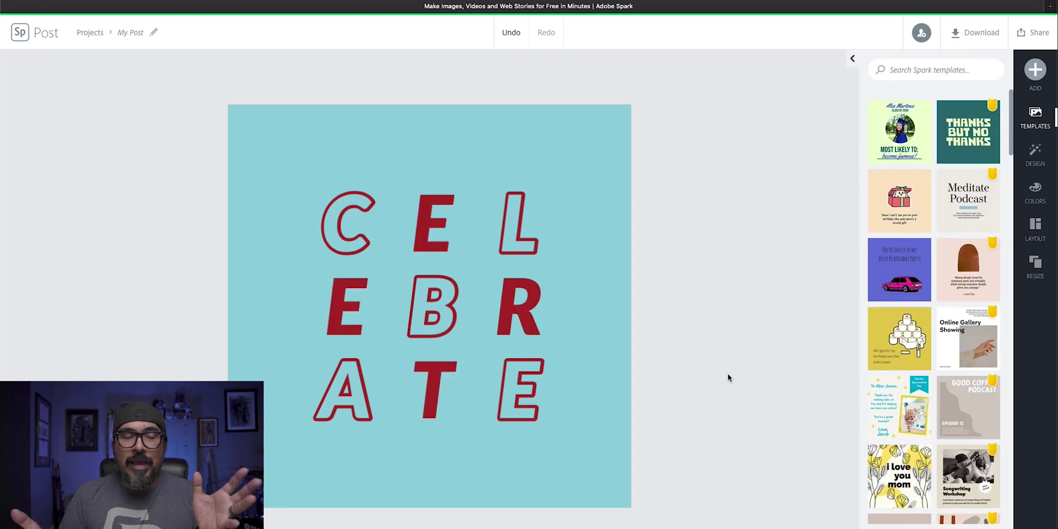